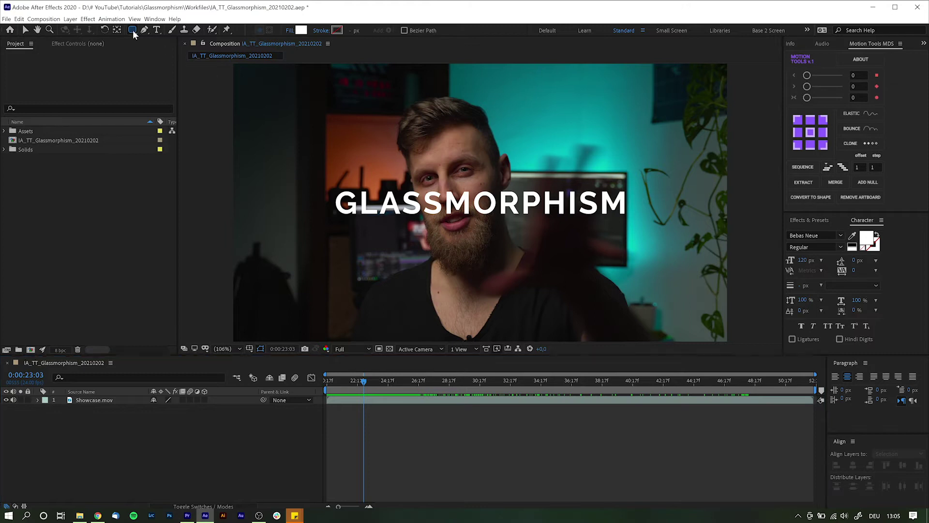
Draw a rectangle shape layer across the middle of the video and make it an adjustment layer
left_click_drag(133, 30, 161, 39)
left_click(341, 134)
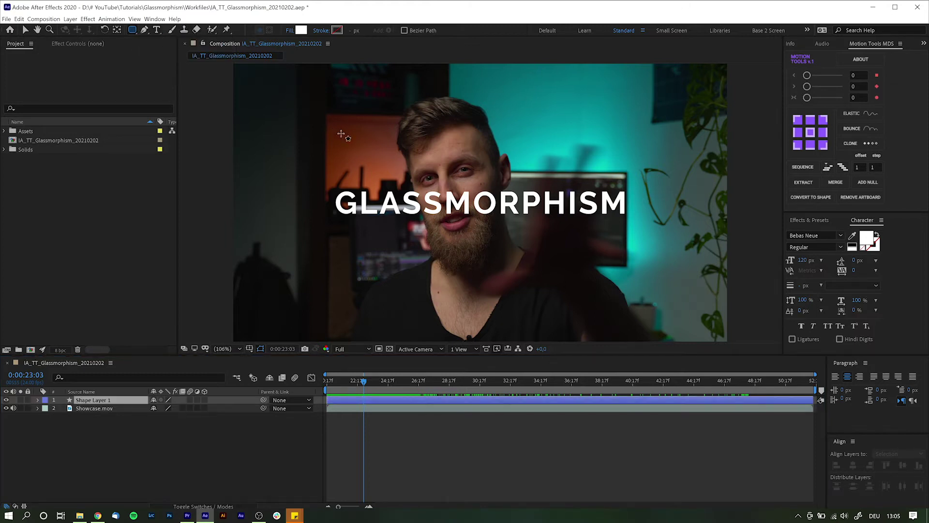
mouse_move(341, 134)
left_mouse_down()
mouse_move(549, 250)
mouse_move(586, 282)
mouse_move(597, 274)
left_mouse_up()
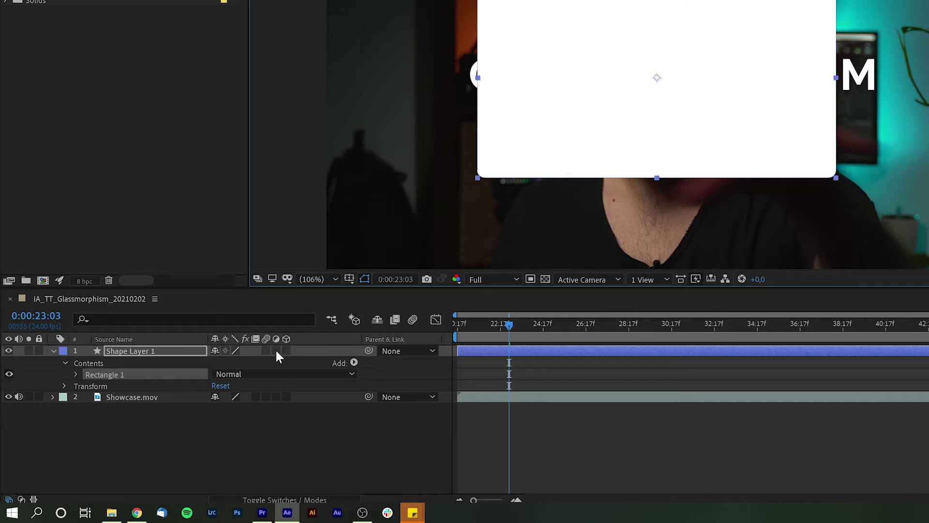
left_click(276, 350)
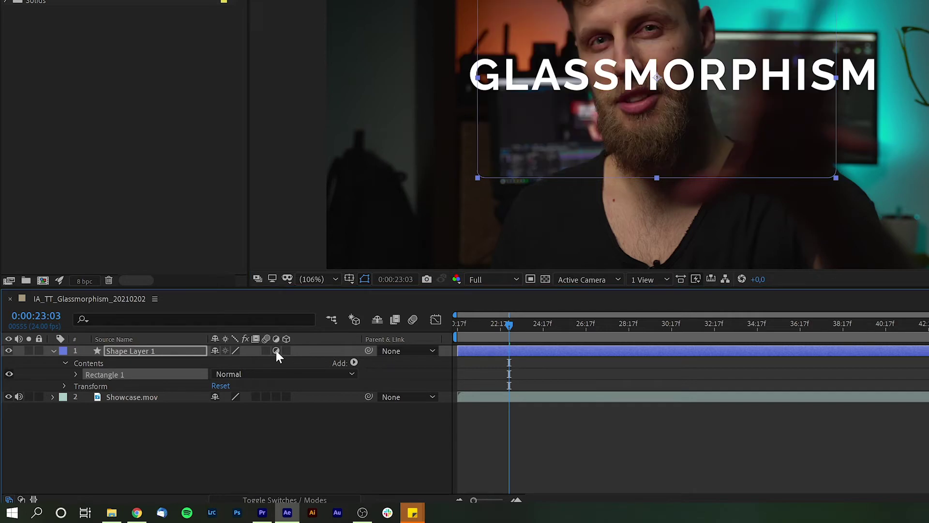
Set Rectangle Path 1 corner Roundness to 30, after first trying 50
left_click(76, 375)
left_click(88, 386)
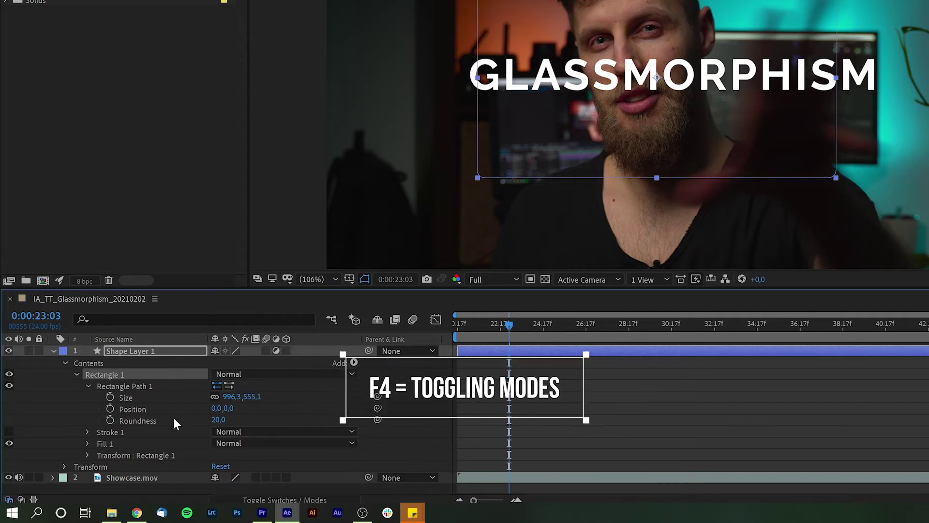
left_click(220, 420)
type("50")
key("Return")
left_click(219, 420)
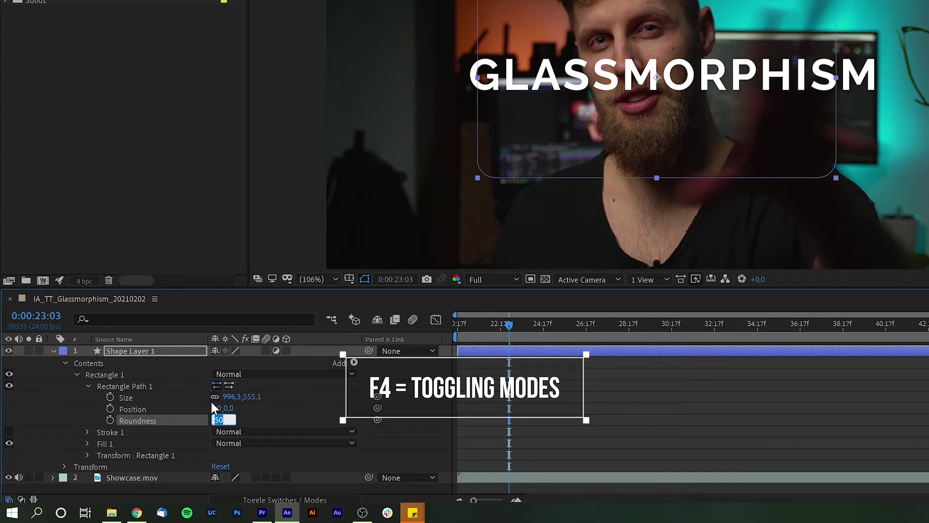
type("30")
key("Return")
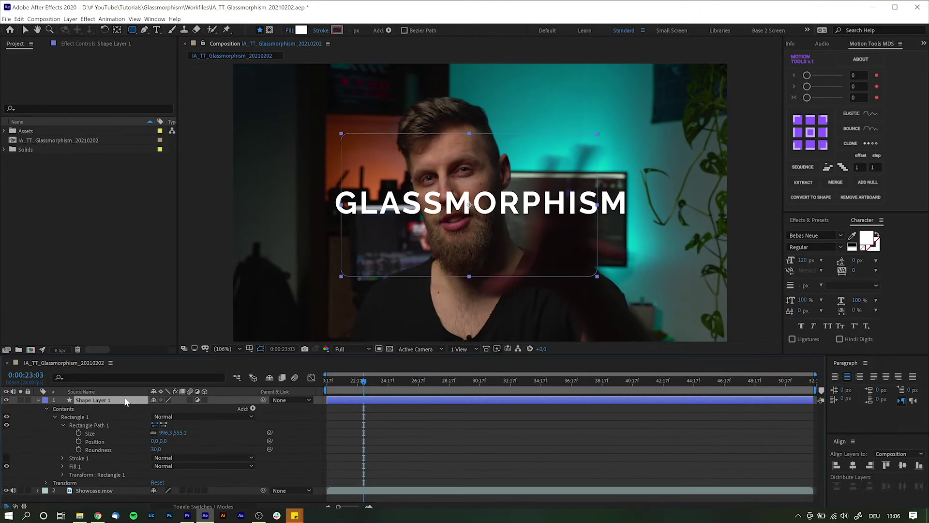
Apply Fast Box Blur to Shape Layer 1 with Blur Radius 20 and Iterations 10
key("ctrl+space")
type("fas")
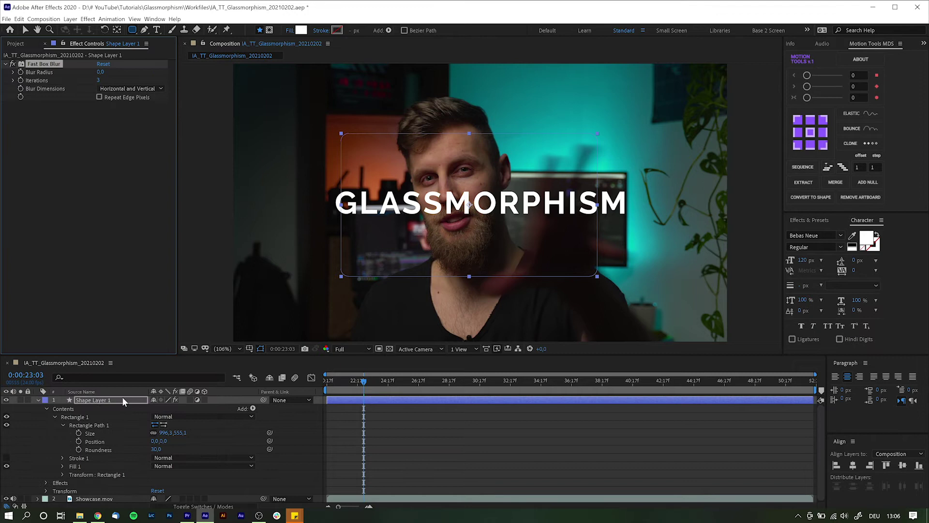
key("Return")
left_click(100, 72)
type("2")
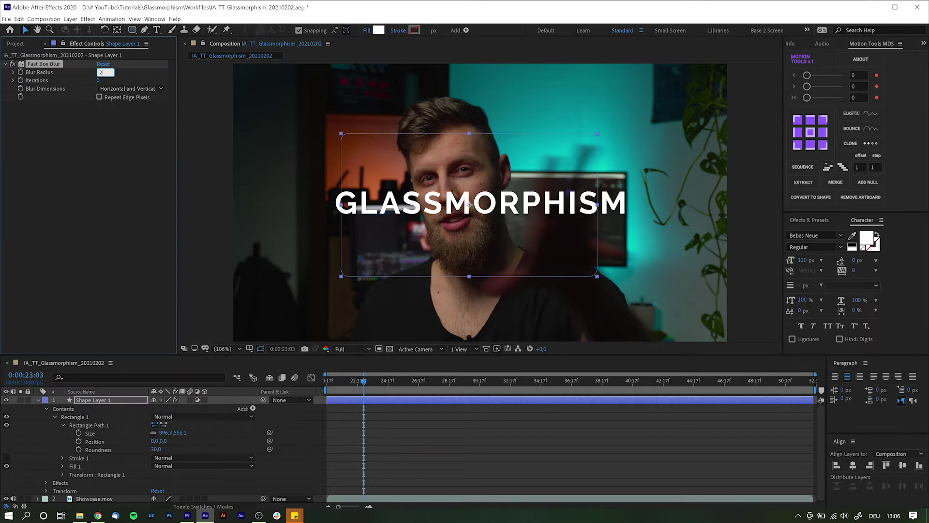
type("0")
key("Tab")
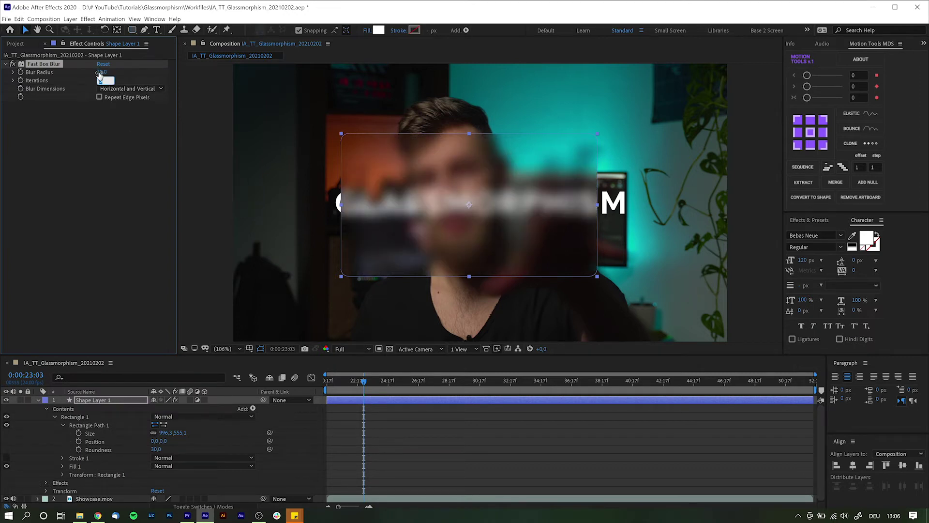
type("10")
key("Return")
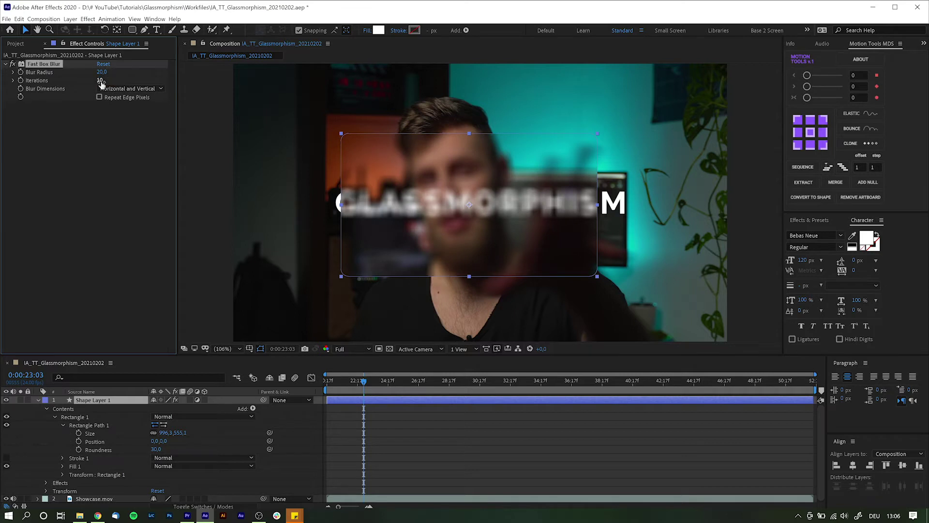
left_click(460, 385)
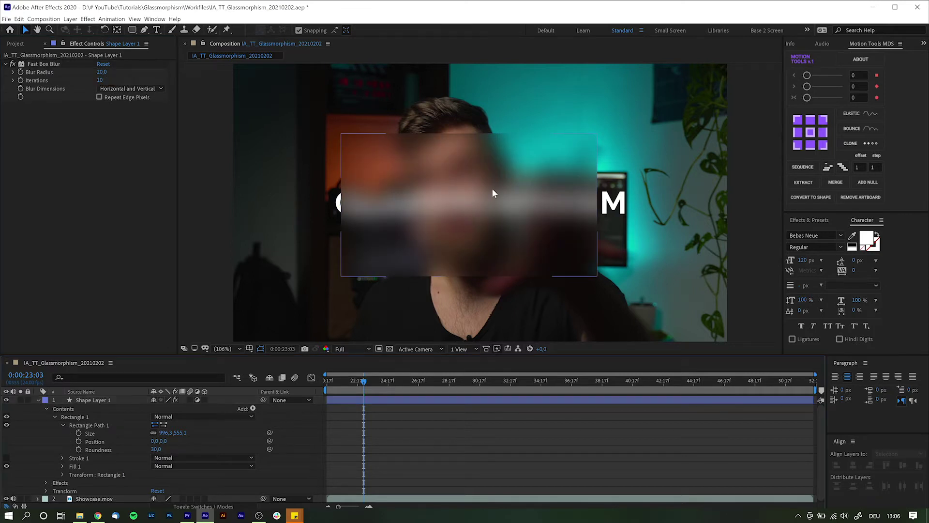
left_click(101, 399)
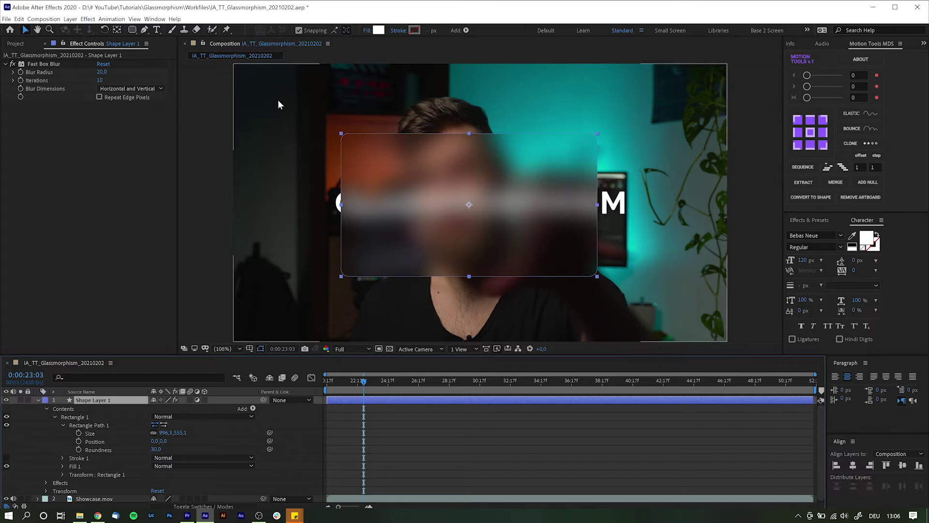
Add an inverted elliptical mask to Shape Layer 1 with about 227 px feather
left_click_drag(132, 34, 162, 51)
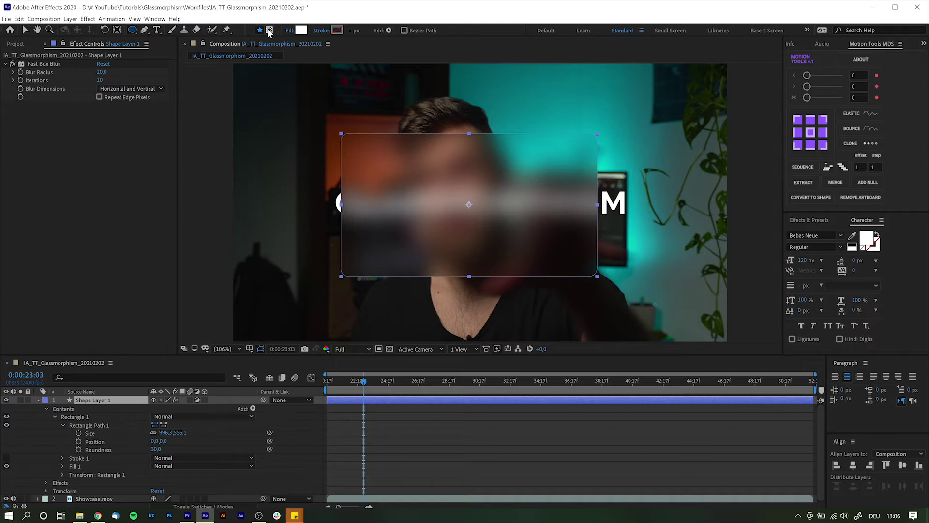
left_click(269, 31)
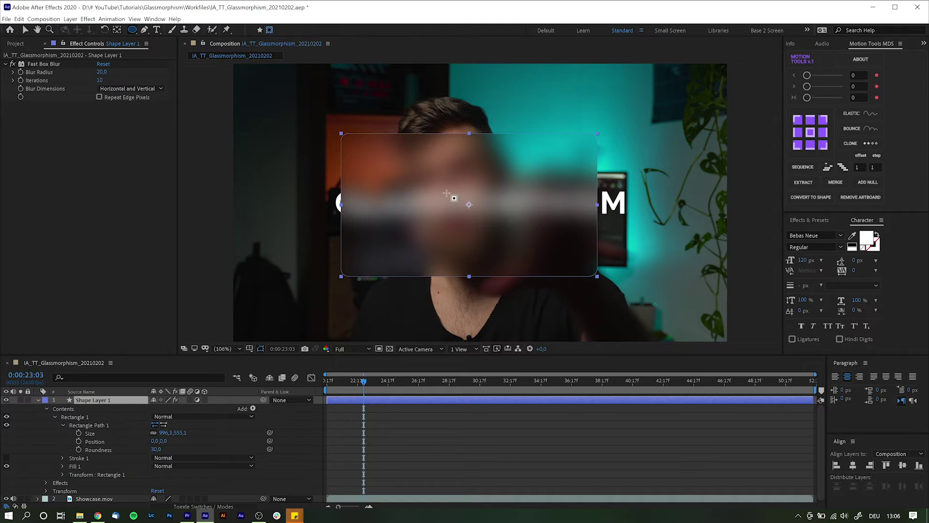
left_click_drag(446, 193, 506, 222)
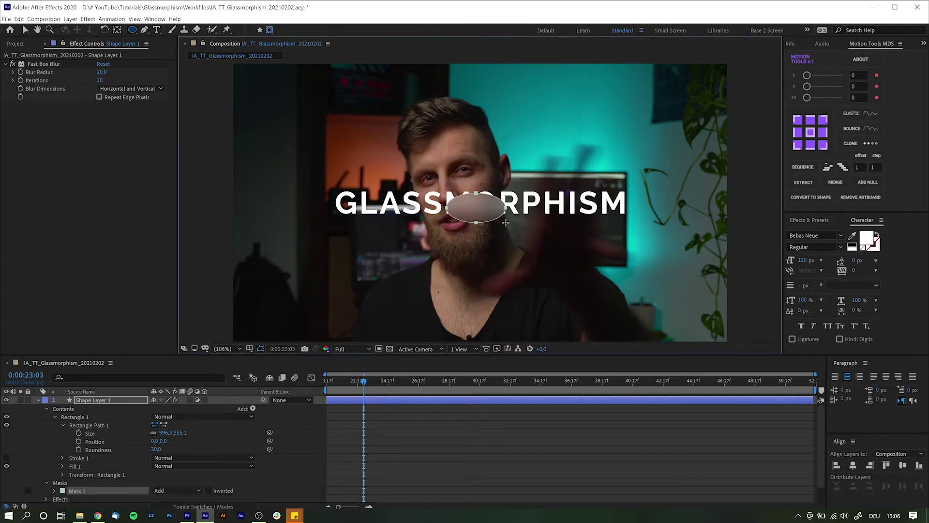
scroll(155, 478, "down", 1)
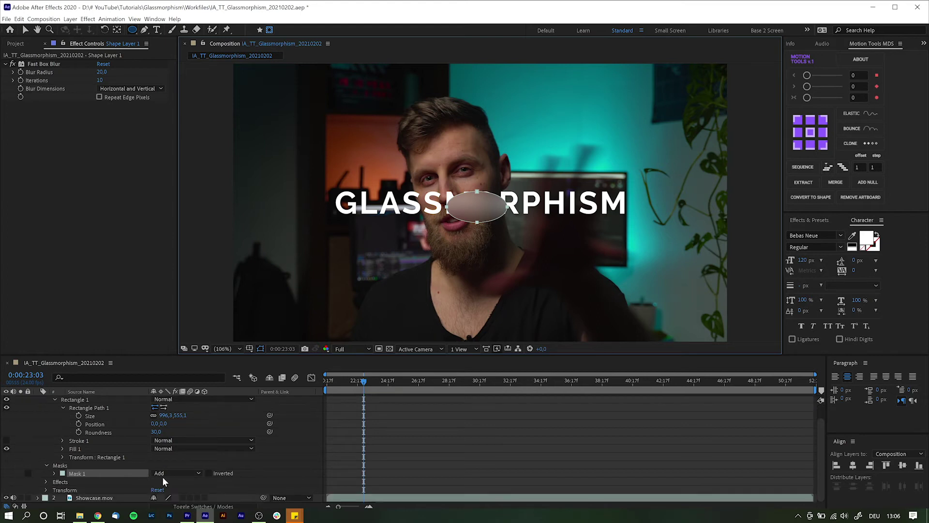
left_click(209, 473)
key("f")
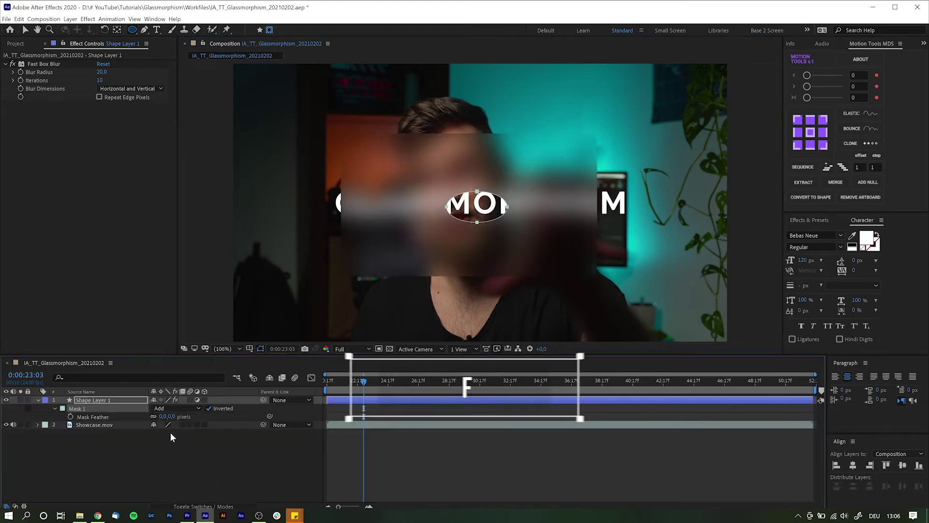
left_click_drag(170, 416, 295, 418)
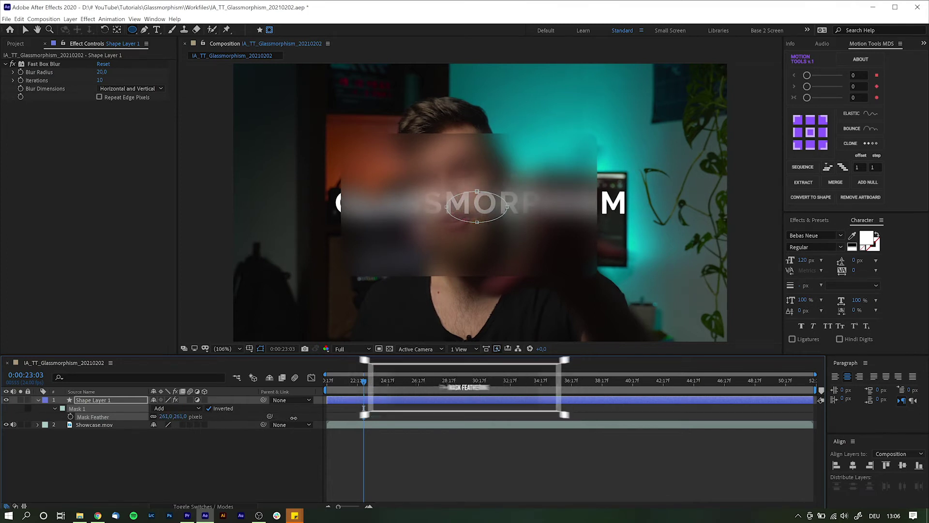
Set the mask's Mask Expansion to -25 pixels
left_click(113, 403)
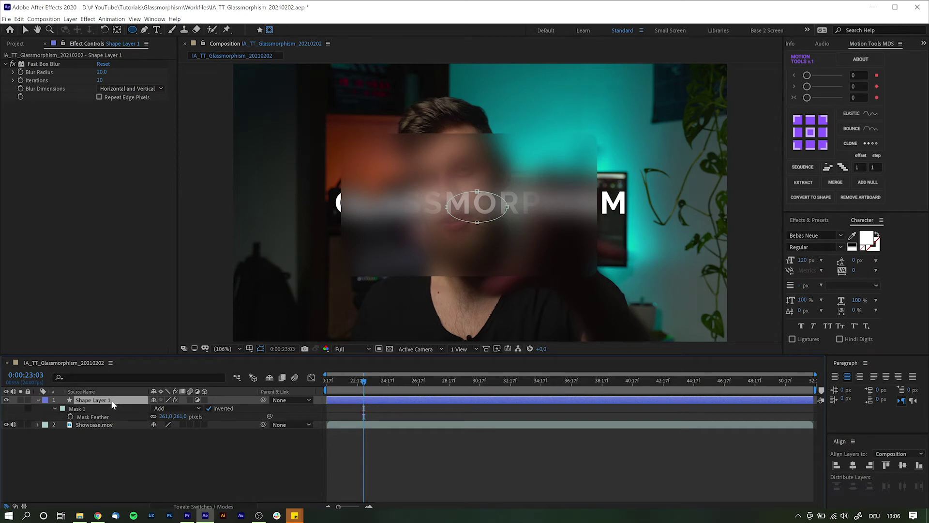
left_click(56, 408)
left_click(54, 408)
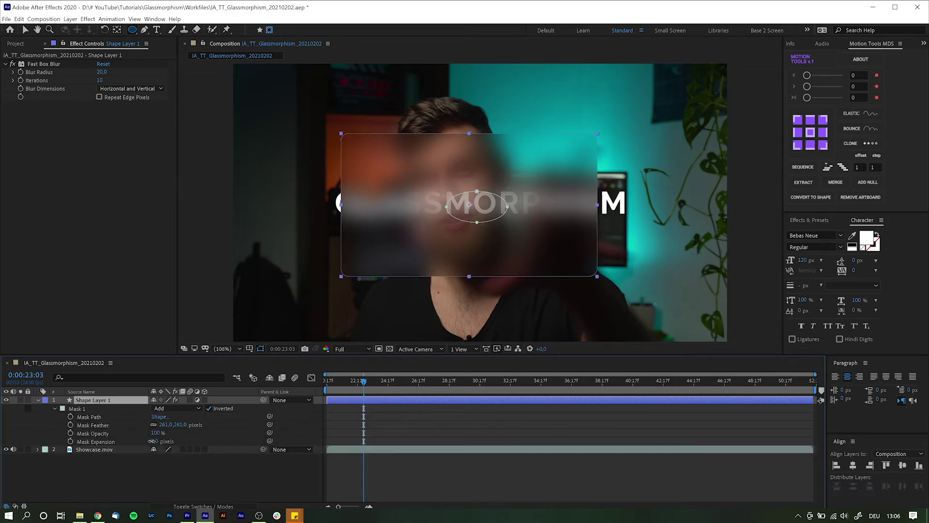
left_click_drag(152, 441, 139, 440)
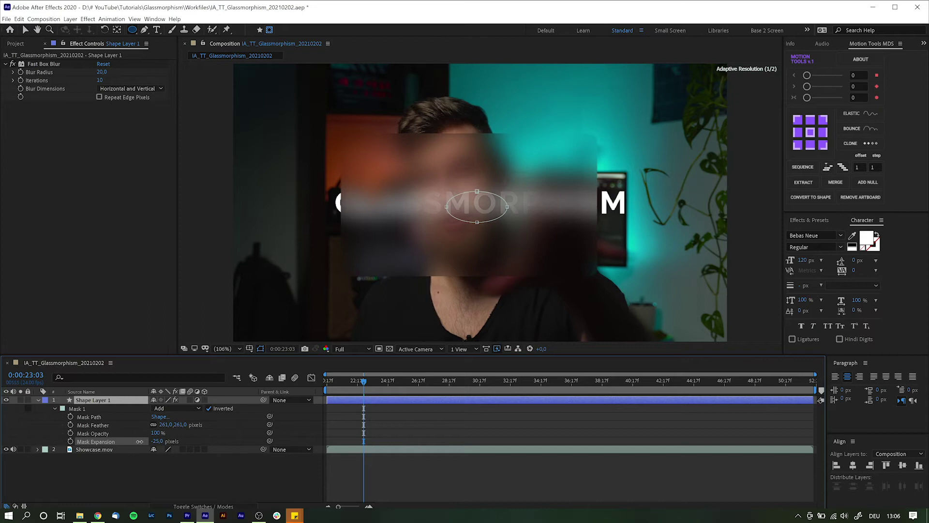
Duplicate the blurred glass layer as a normal layer without Fast Box Blur
left_click(63, 399)
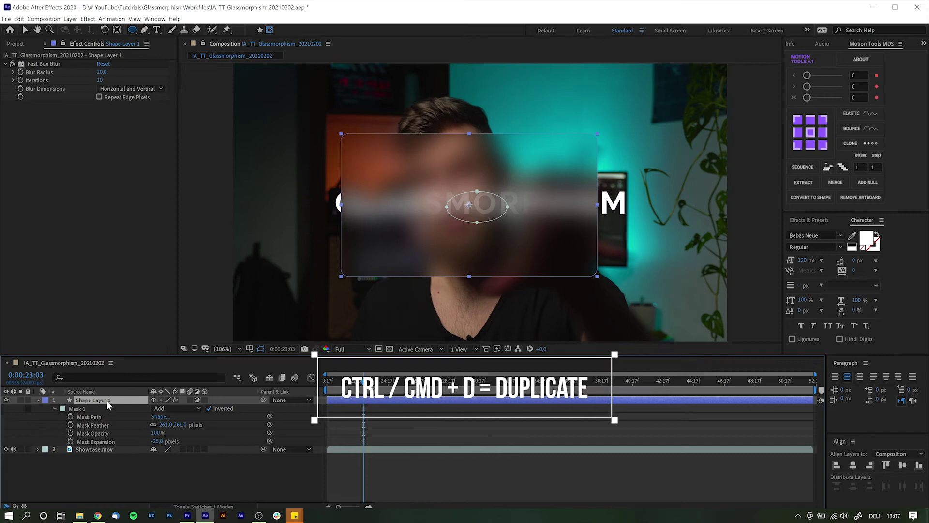
key("ctrl+d")
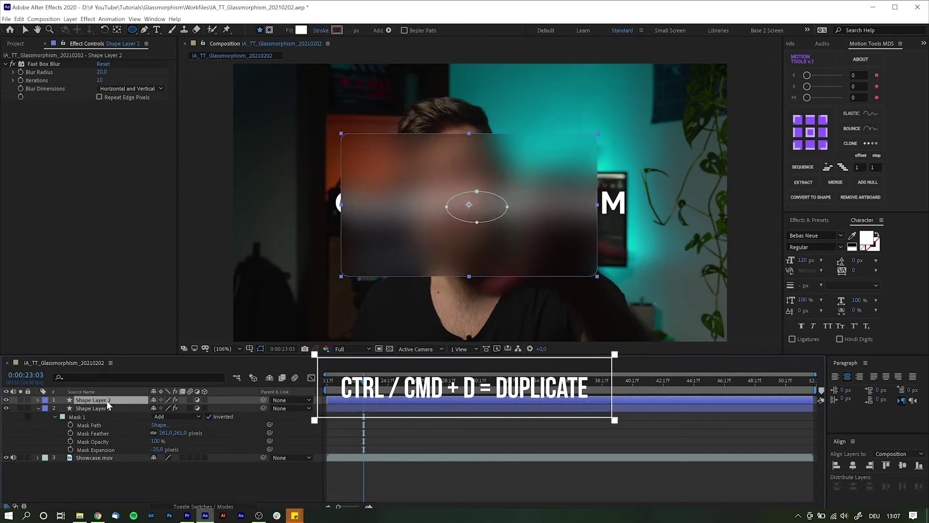
left_click(197, 400)
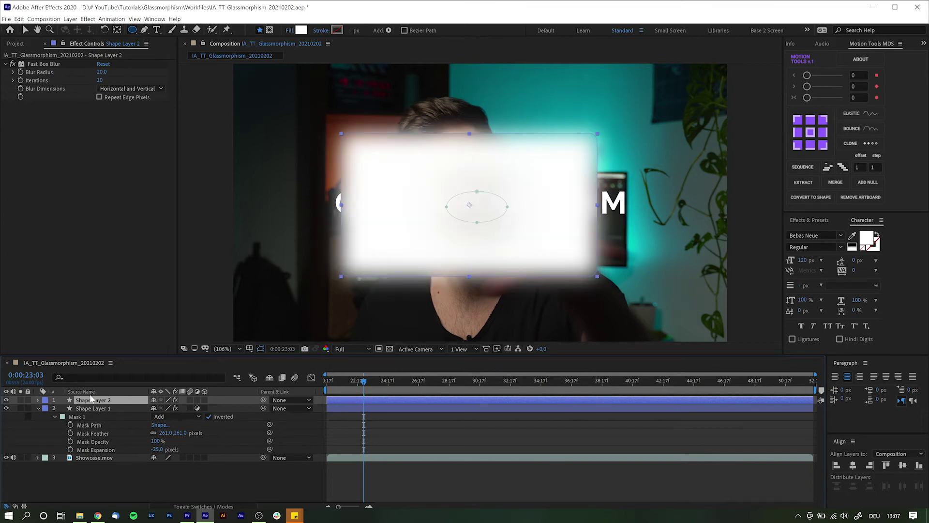
left_click(35, 65)
key("Delete")
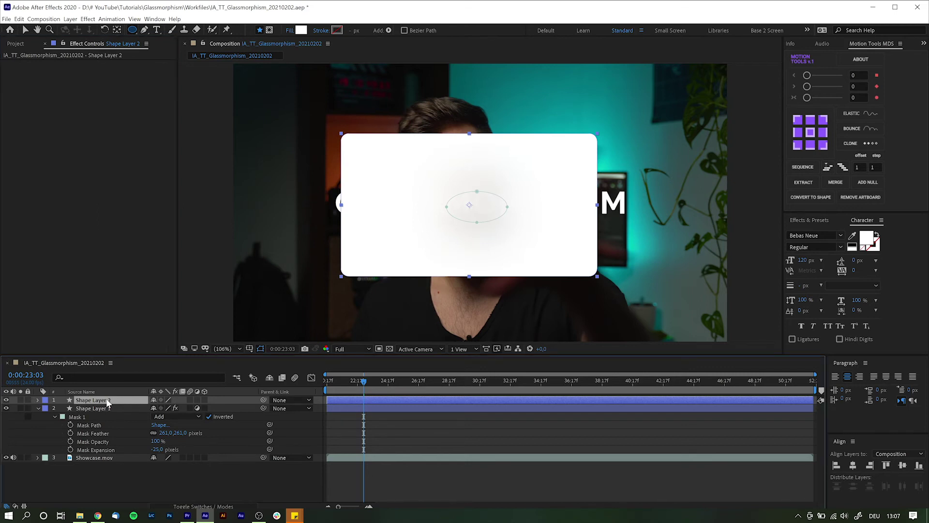
Set the white copy's Opacity to 12% and hide it to compare
key("t")
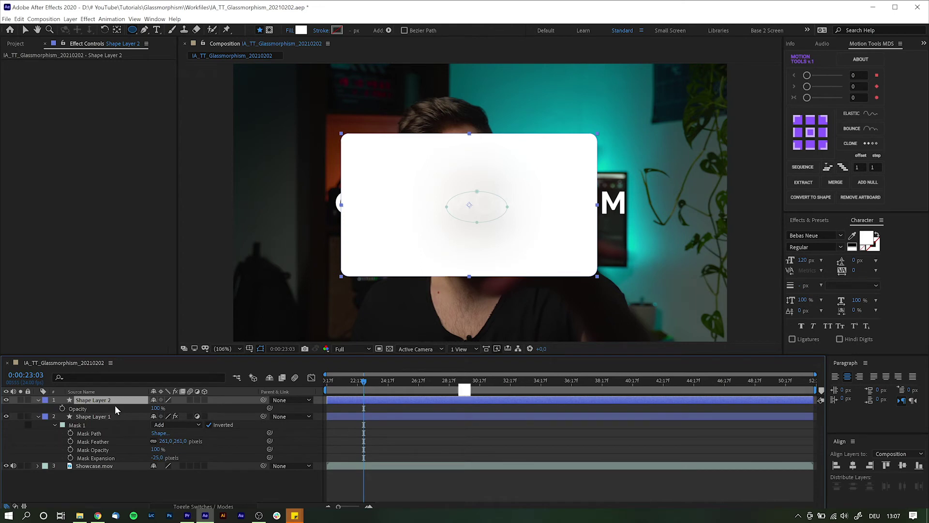
left_click(157, 409)
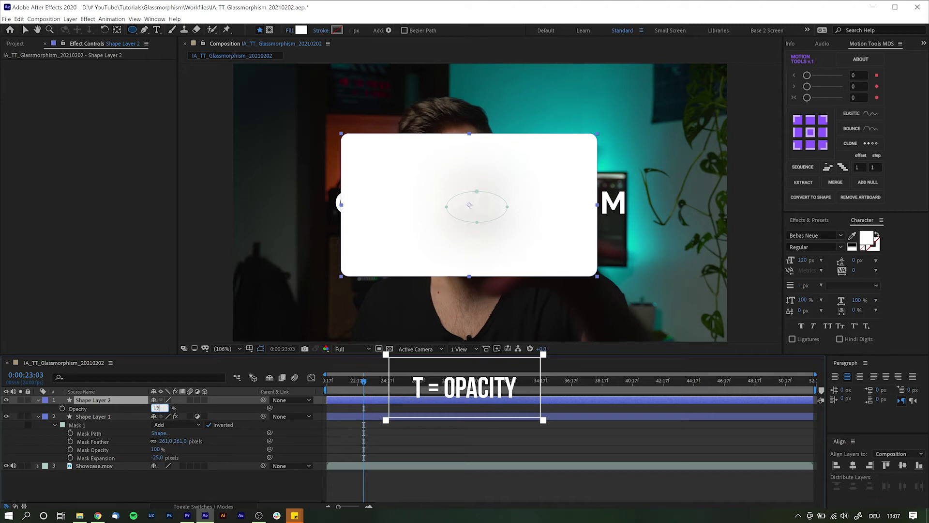
key("Return")
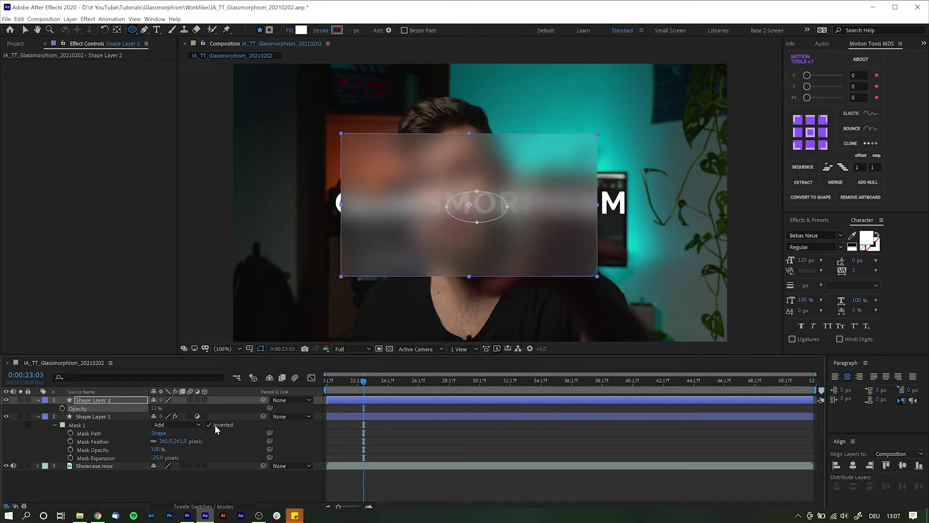
left_click(185, 418)
left_click(7, 398)
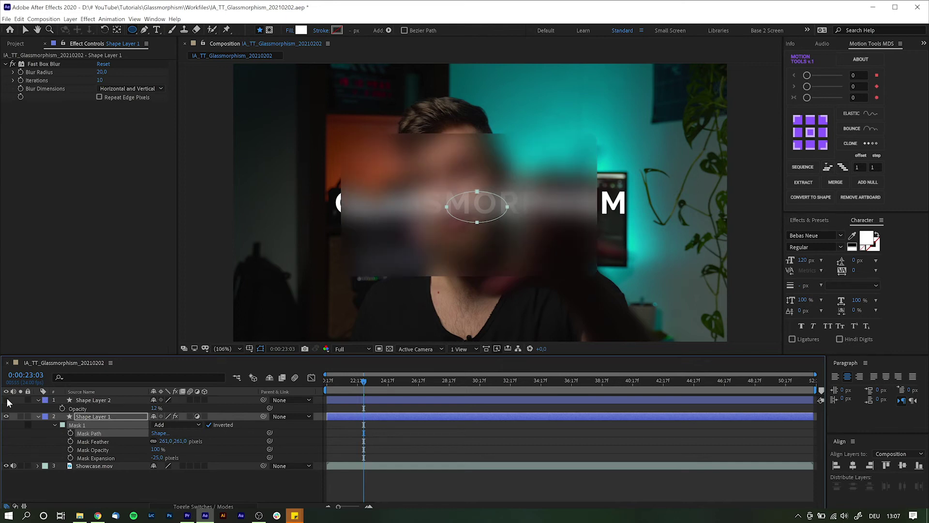
Show the white overlay again and lower its Opacity to 10%
left_click(6, 399)
left_click(154, 408)
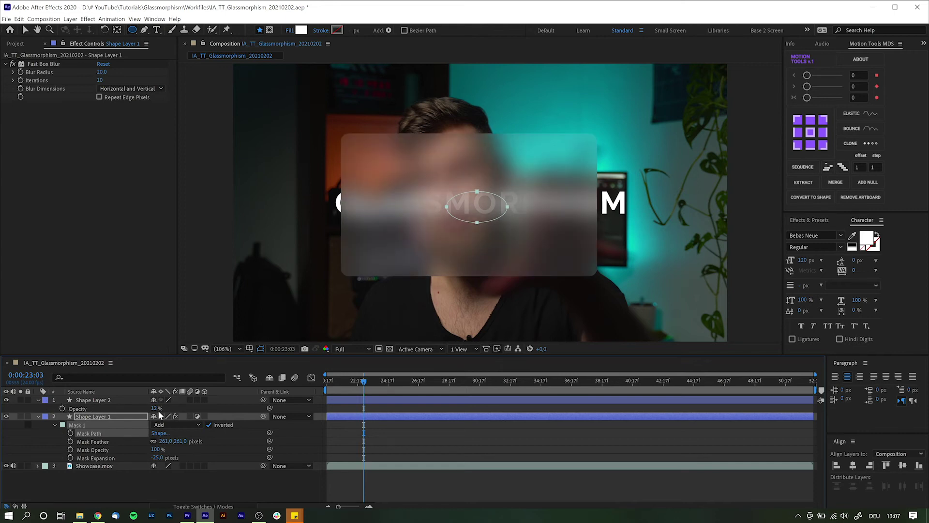
type("10")
key("Return")
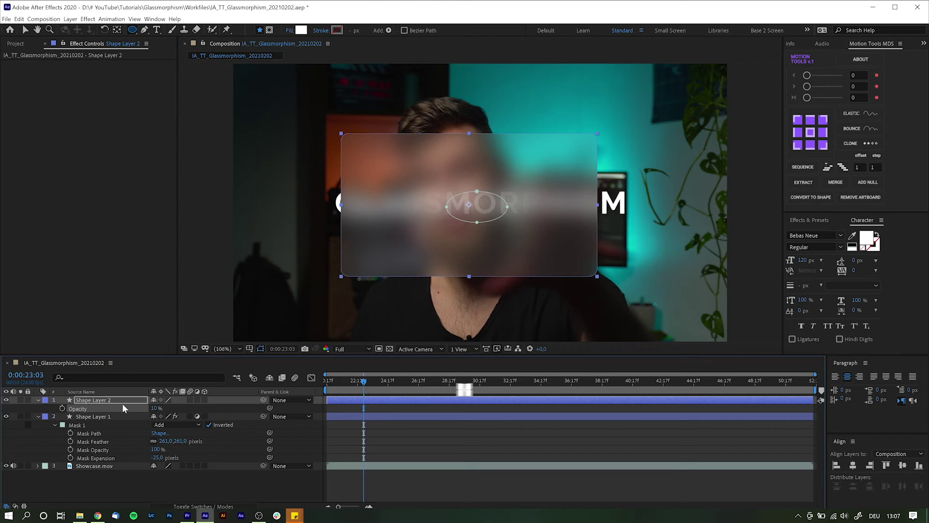
Duplicate the overlay and give the copy no fill and a white 8 px stroke
key("ctrl+d")
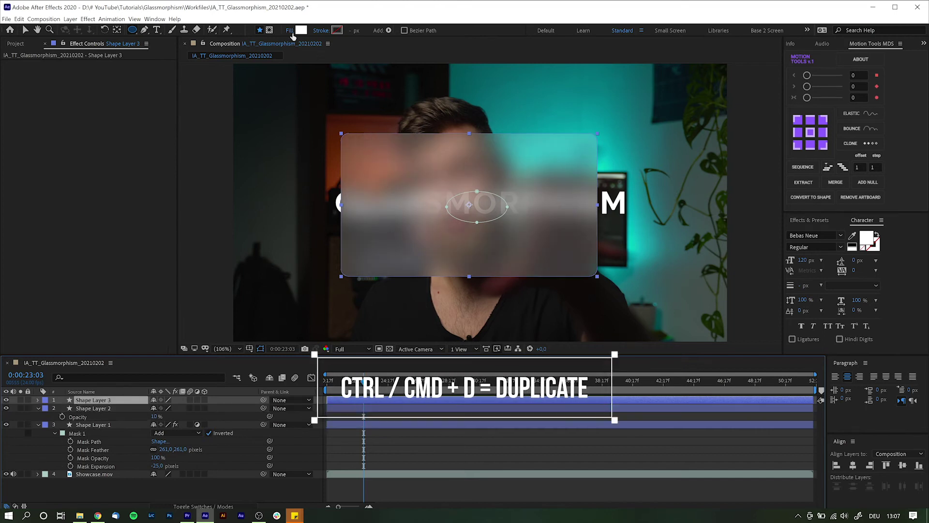
left_click(289, 30)
left_click(42, 62)
left_click(46, 82)
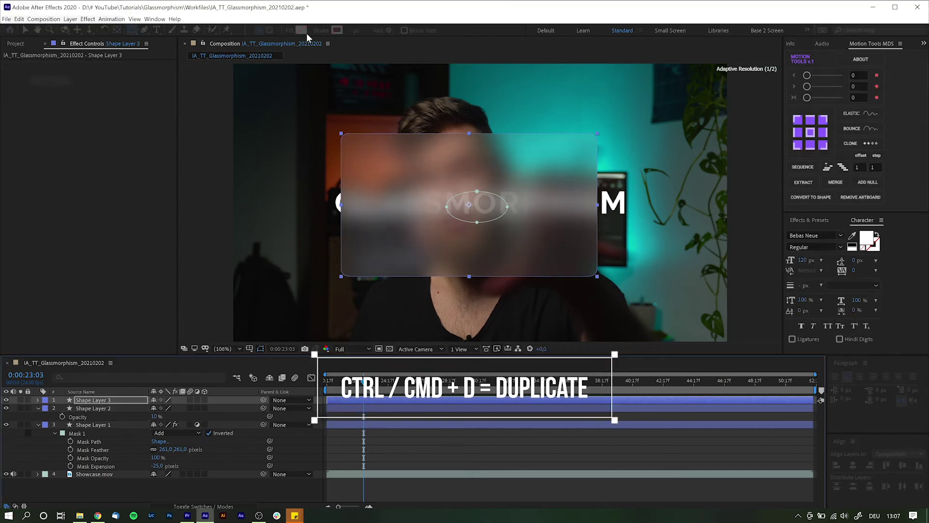
left_click(337, 31)
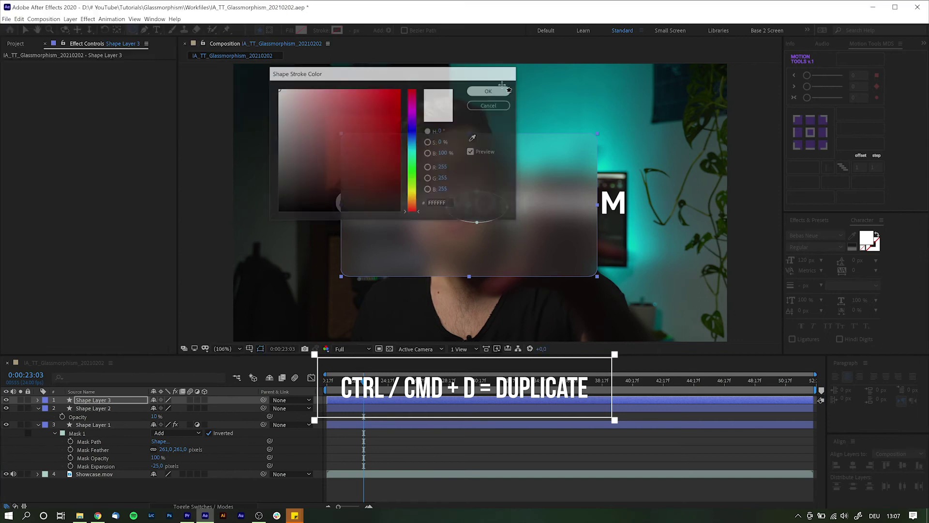
left_click(498, 90)
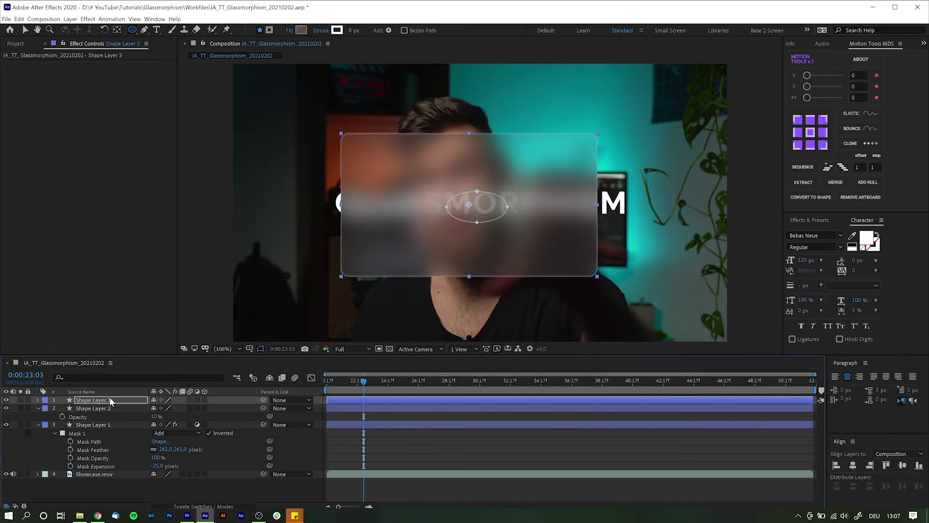
key("Return")
Set the outline layer's Opacity to 15% and deselect to preview the glass
key("t")
left_click(153, 407)
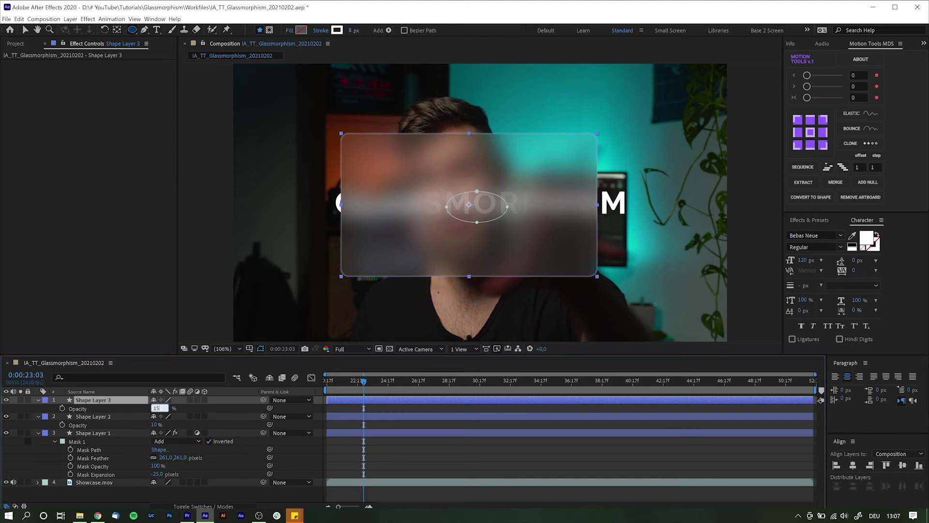
type("15")
key("Return")
left_click(410, 457)
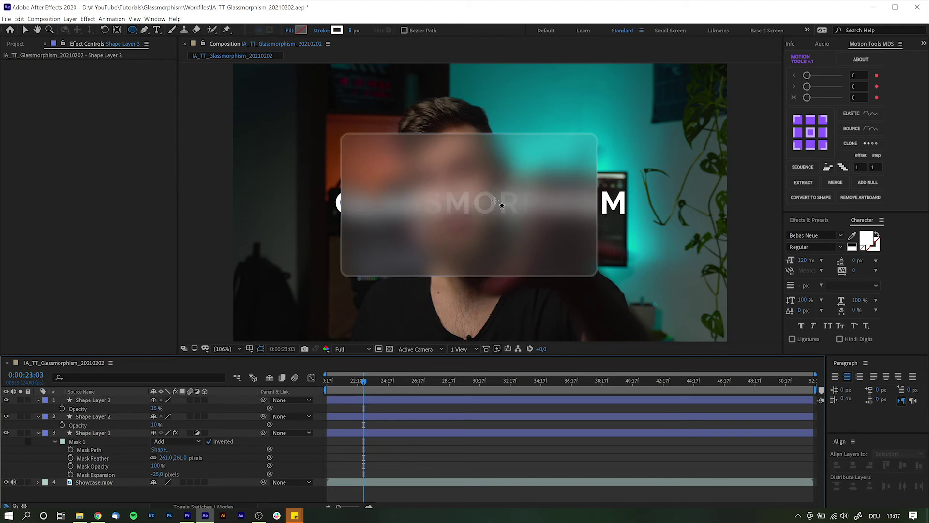